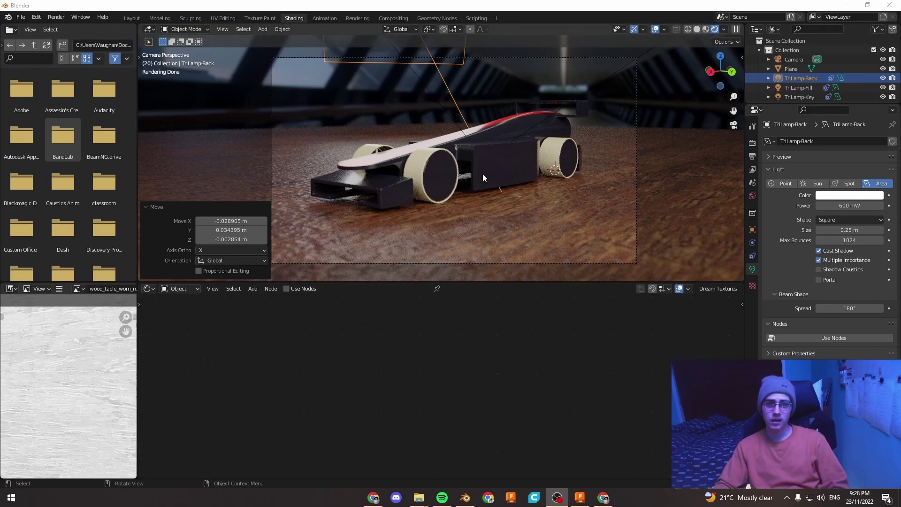
Step: Switch to the Layout workspace to show the camera viewport above the timeline
left_click(129, 20)
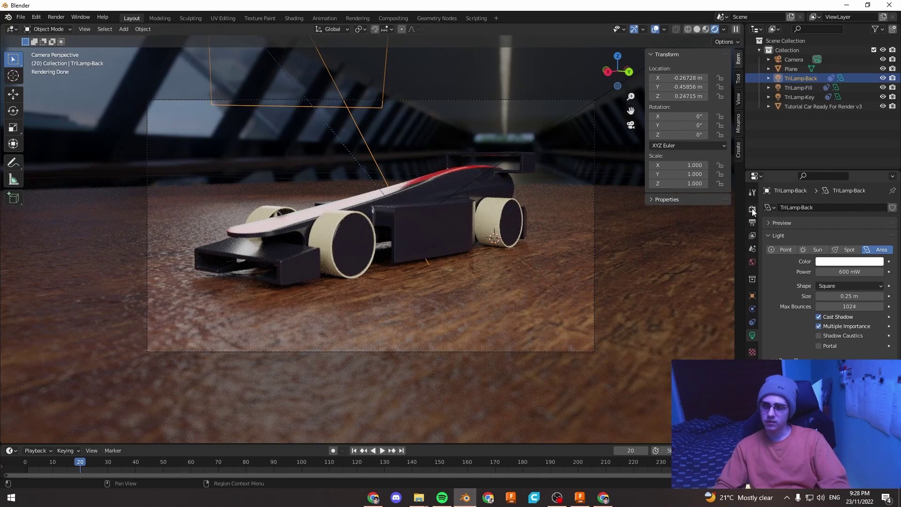
Step: In Render Properties Sampling, turn Viewport Denoise on to preview it, then back off
left_click(752, 210)
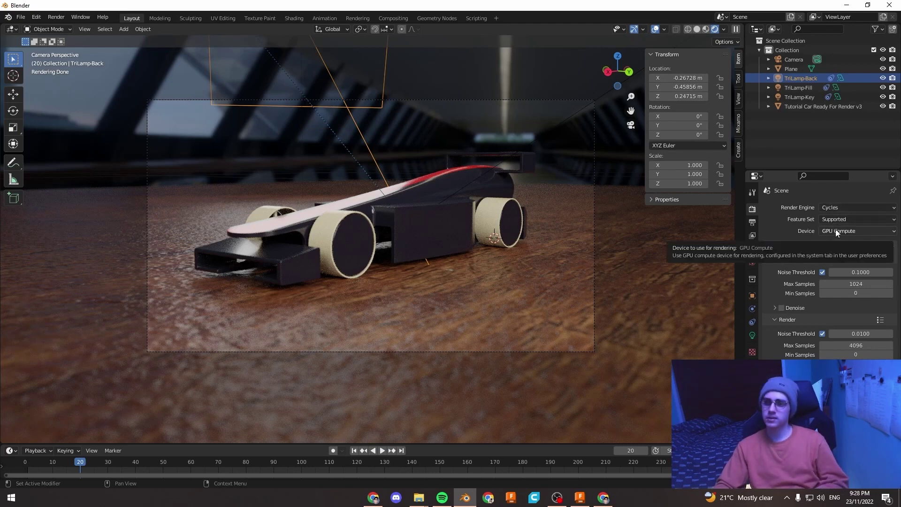
scroll(819, 215, "down", 3)
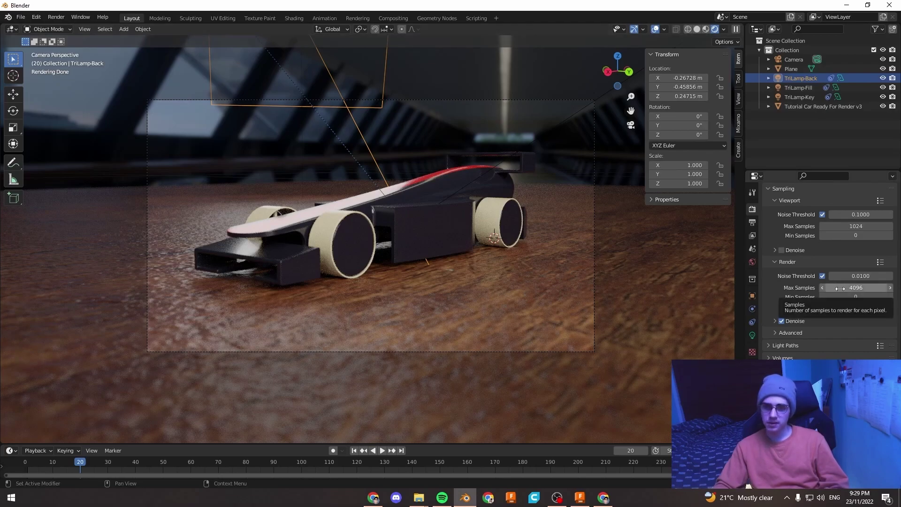
scroll(322, 268, "up", 7)
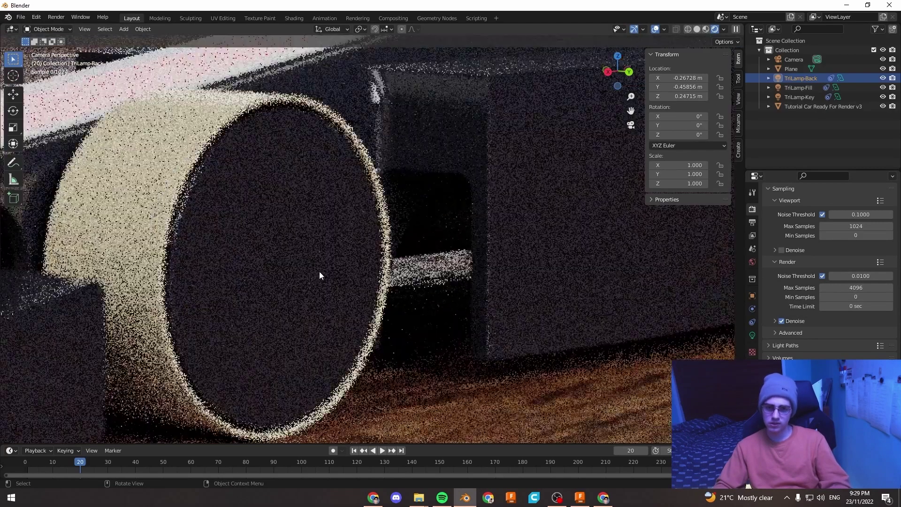
scroll(328, 277, "up", 1)
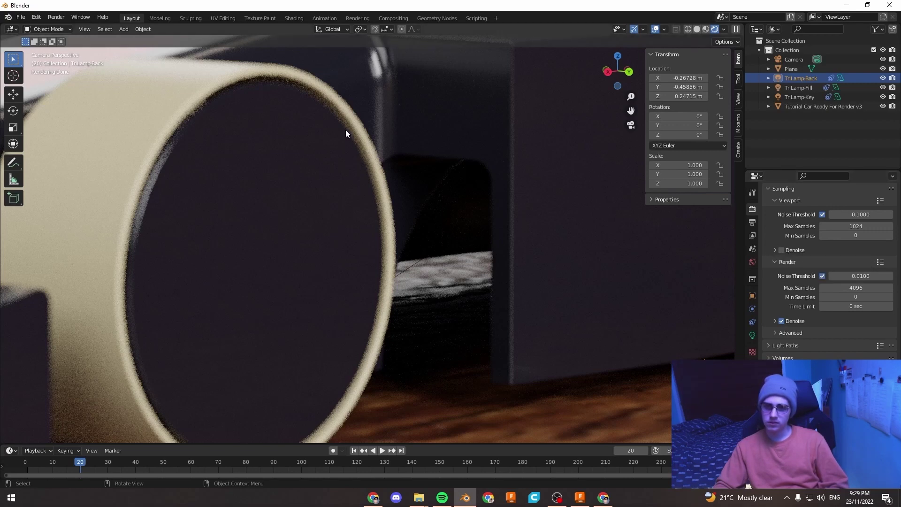
left_click(779, 251)
scroll(461, 274, "down", 5)
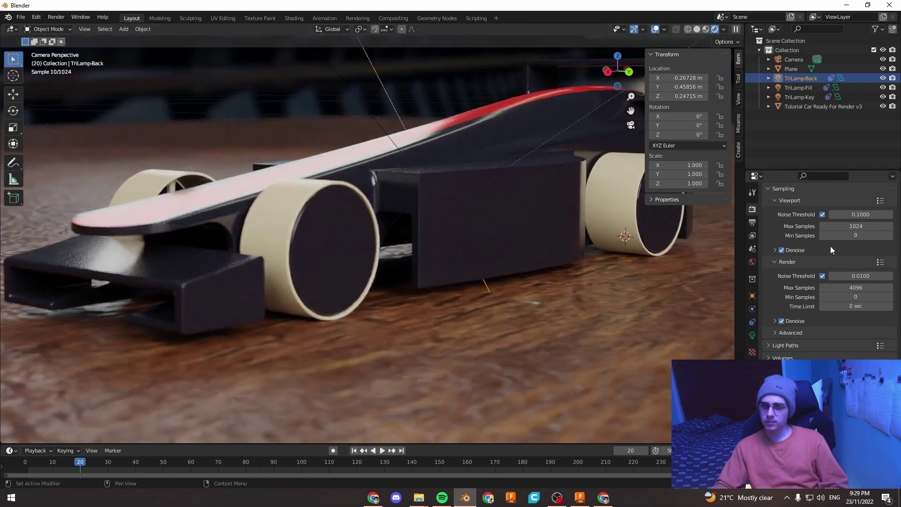
left_click(782, 250)
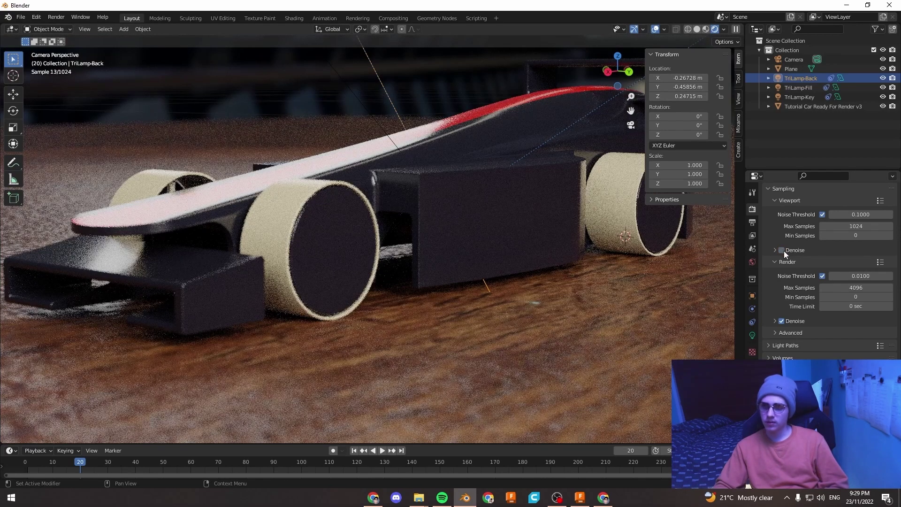
Step: In Output Properties, change Resolution % to 200, then back to 100 at 1920×1080
left_click(752, 222)
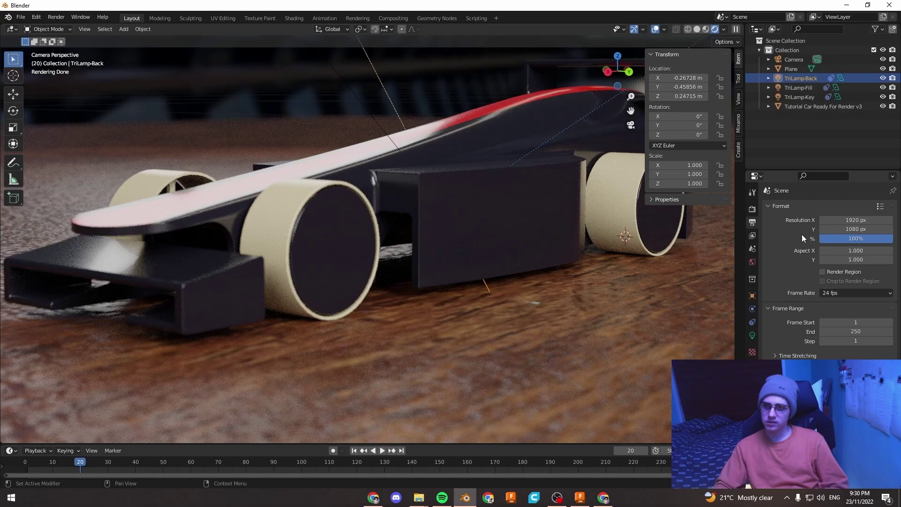
scroll(473, 266, "down", 4)
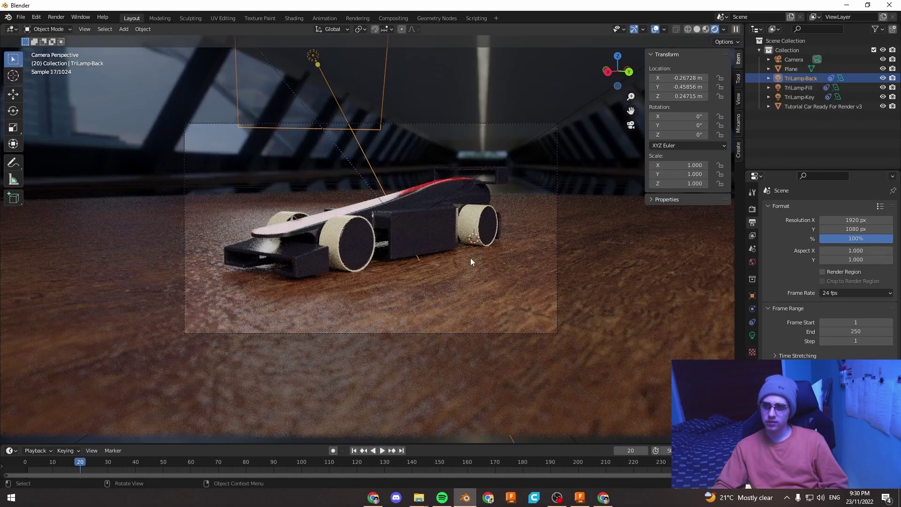
scroll(472, 261, "up", 1)
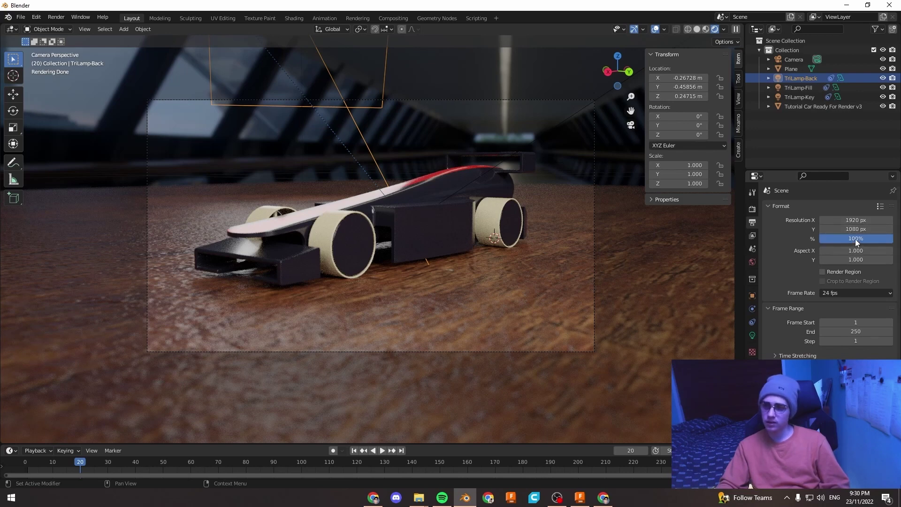
left_click(852, 238)
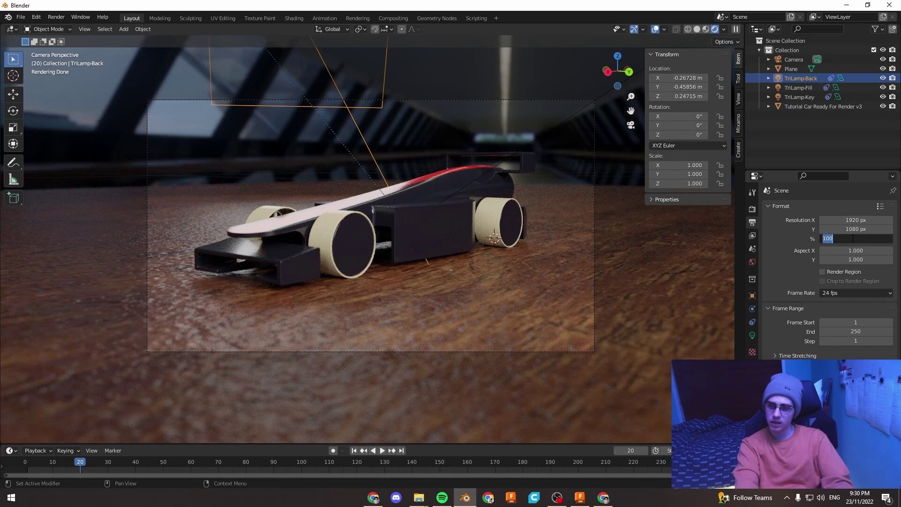
type("200")
key("Return")
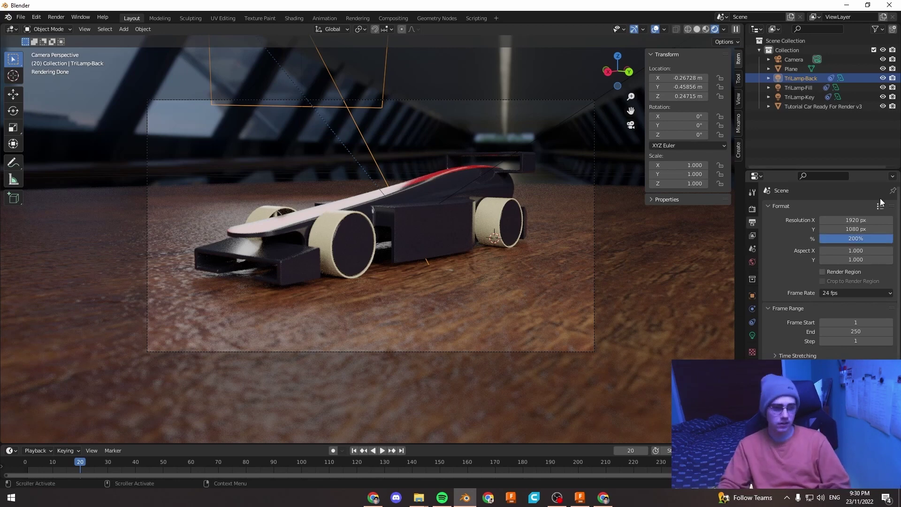
left_click(862, 239)
type("100")
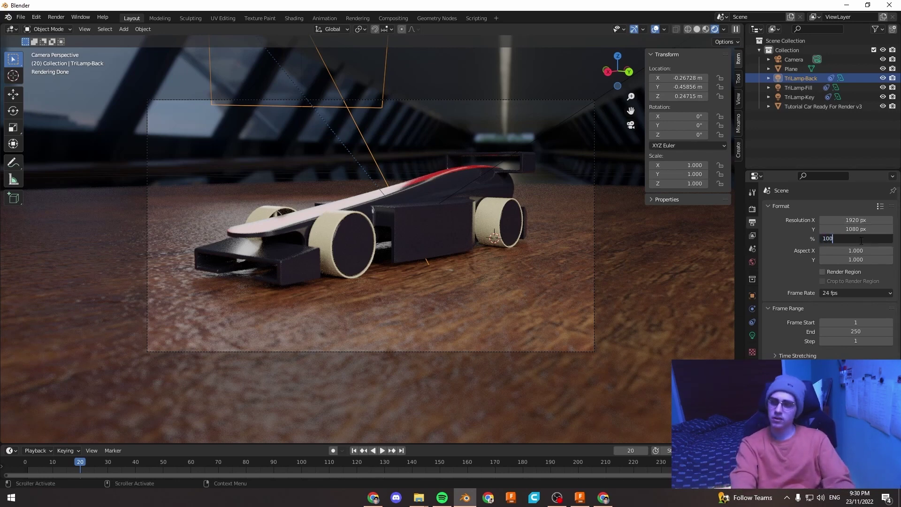
key("Return")
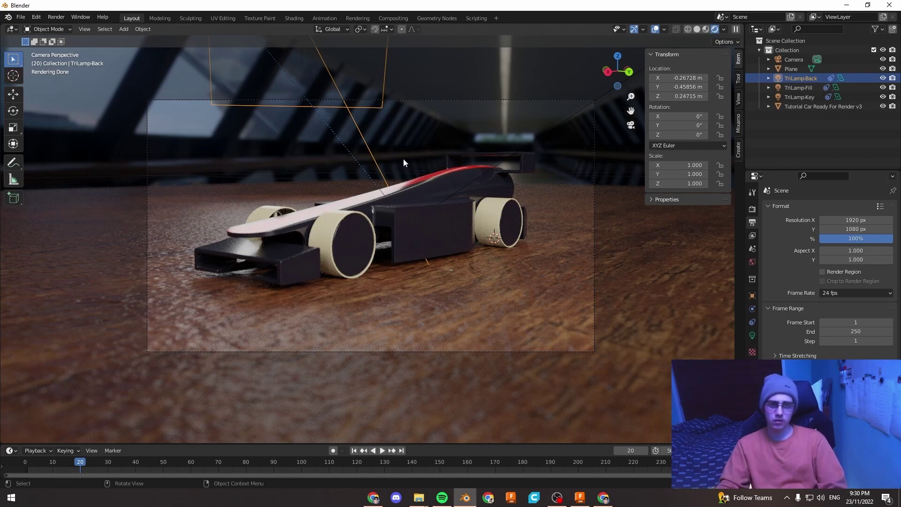
Step: Render a still image of the car with Render > Render Image
left_click(55, 17)
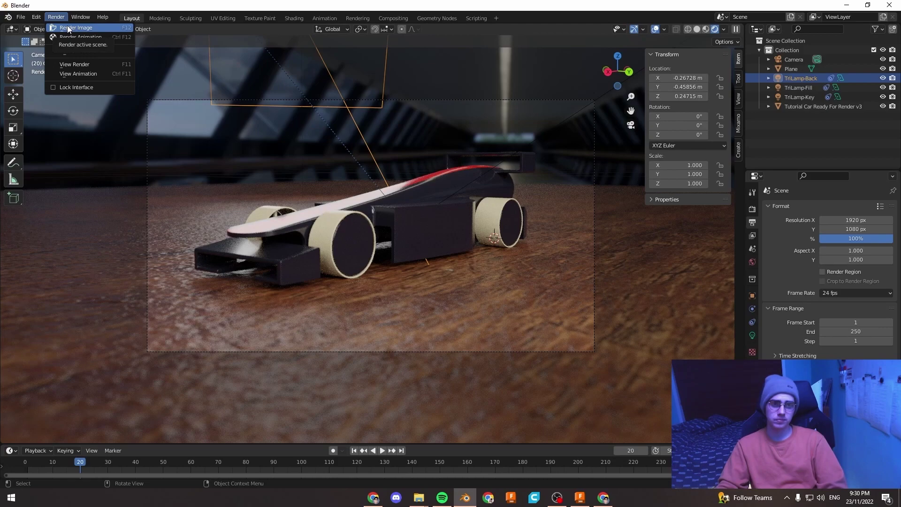
left_click(68, 27)
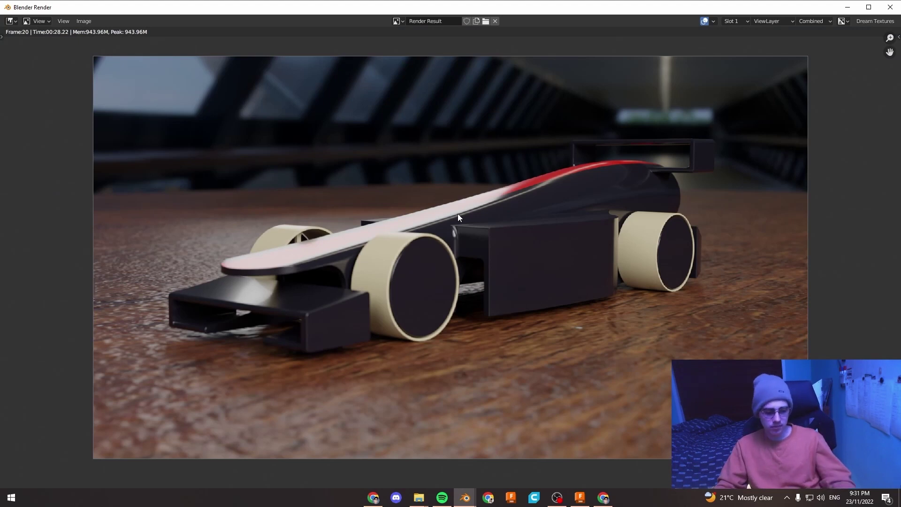
key("shift+alt+s")
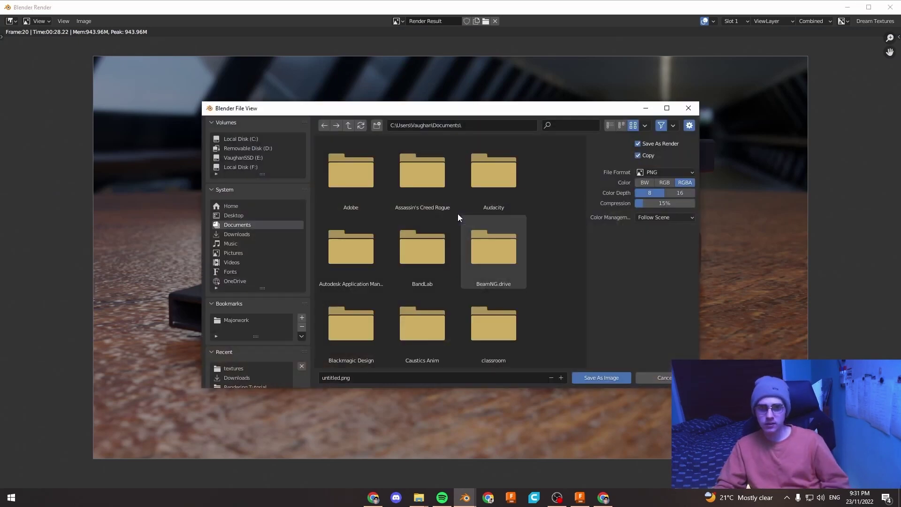
key("Escape")
left_click(84, 22)
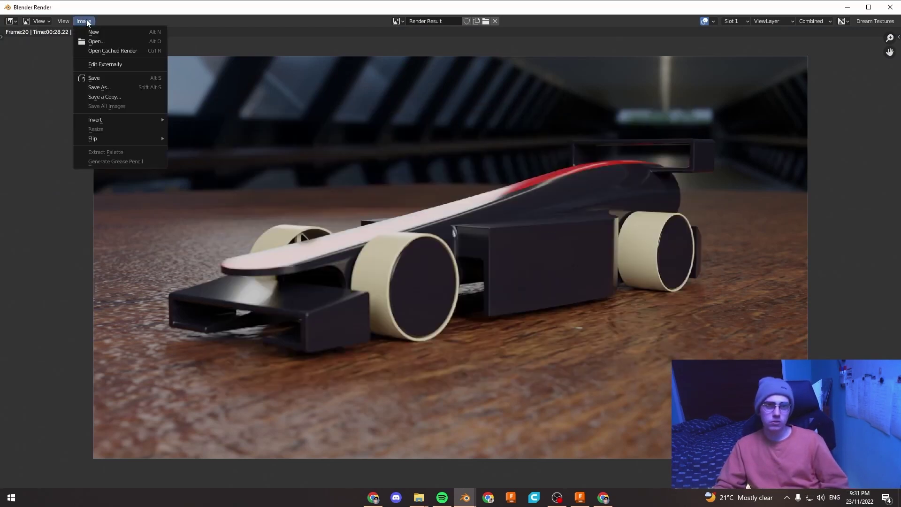
left_click(101, 86)
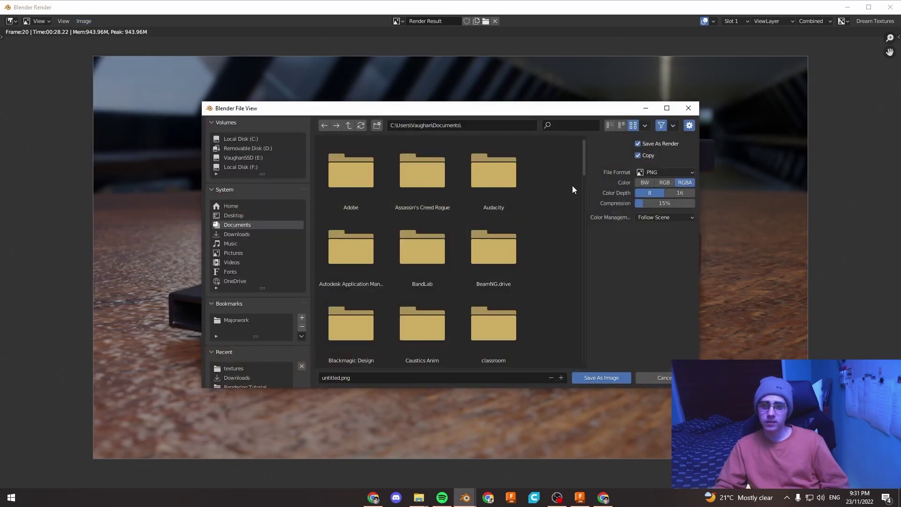
left_click(648, 172)
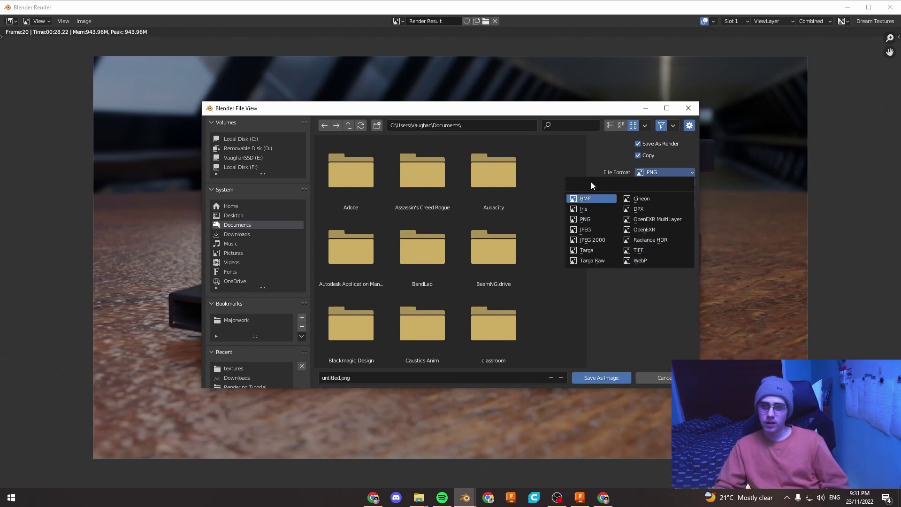
left_click(599, 169)
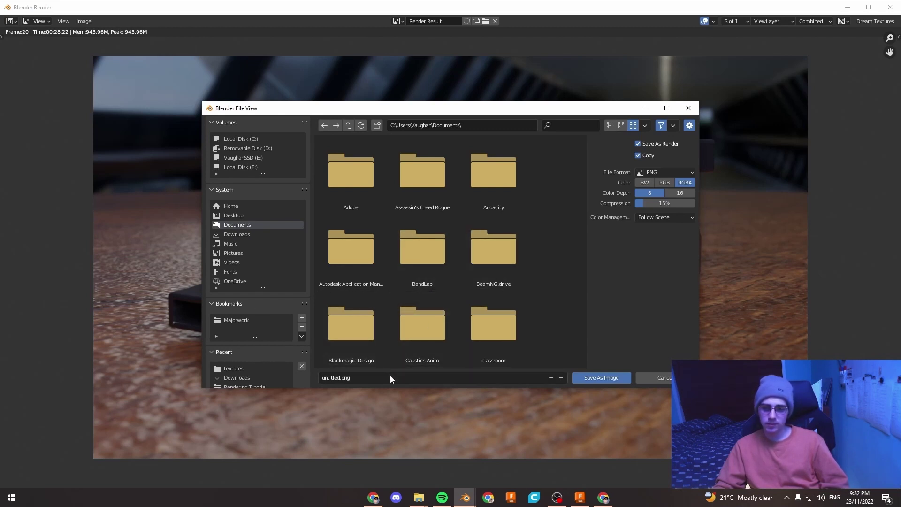
left_click(669, 378)
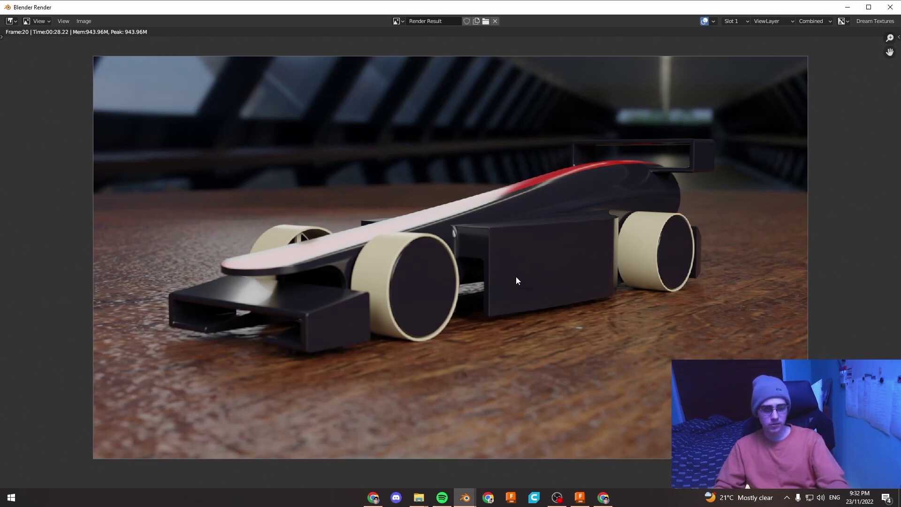
Step: Close the render window and make the rendered background transparent in Render Properties
key("Escape")
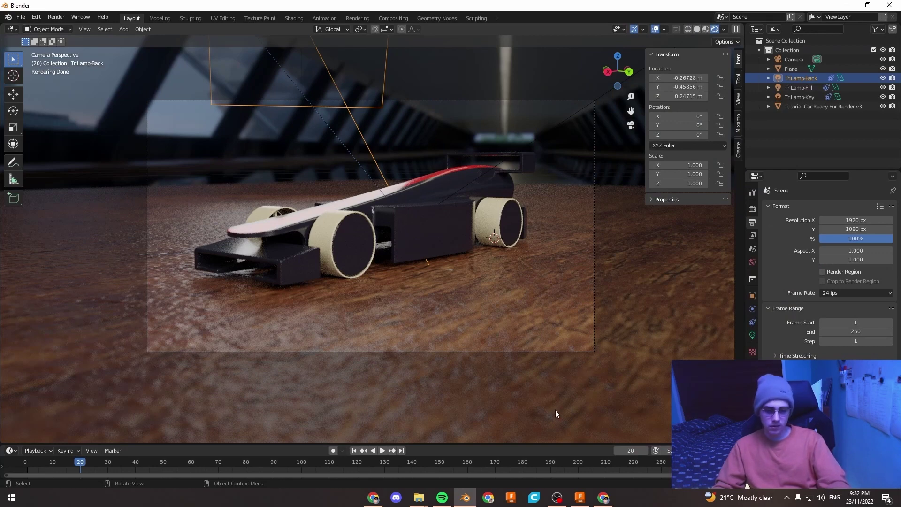
left_click(752, 212)
scroll(765, 298, "down", 3)
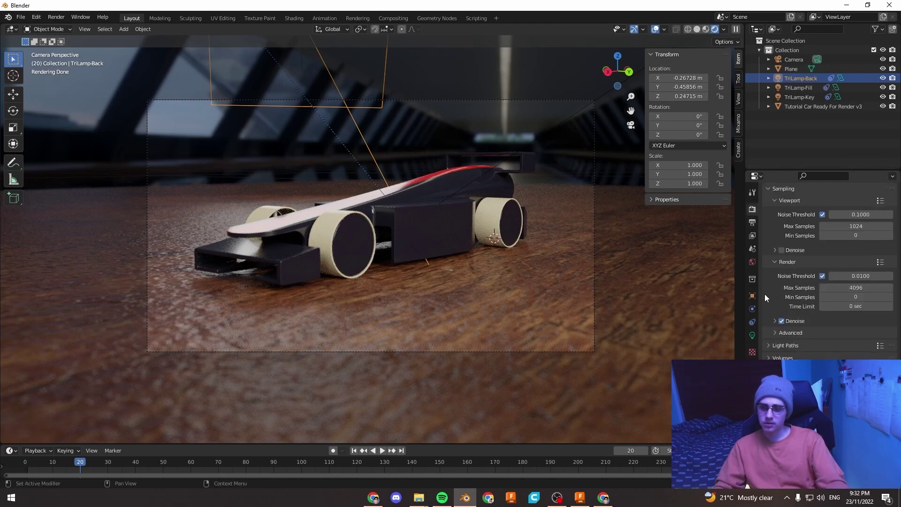
scroll(831, 267, "down", 5)
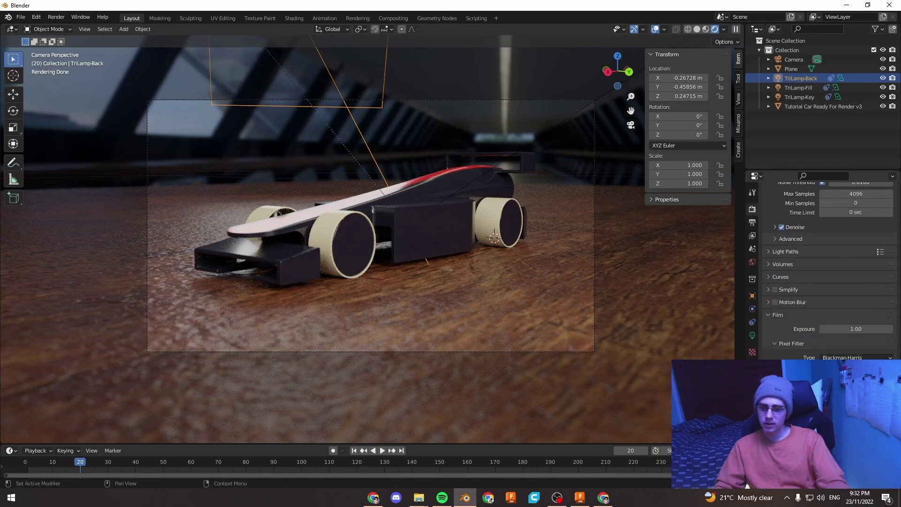
left_click(776, 379)
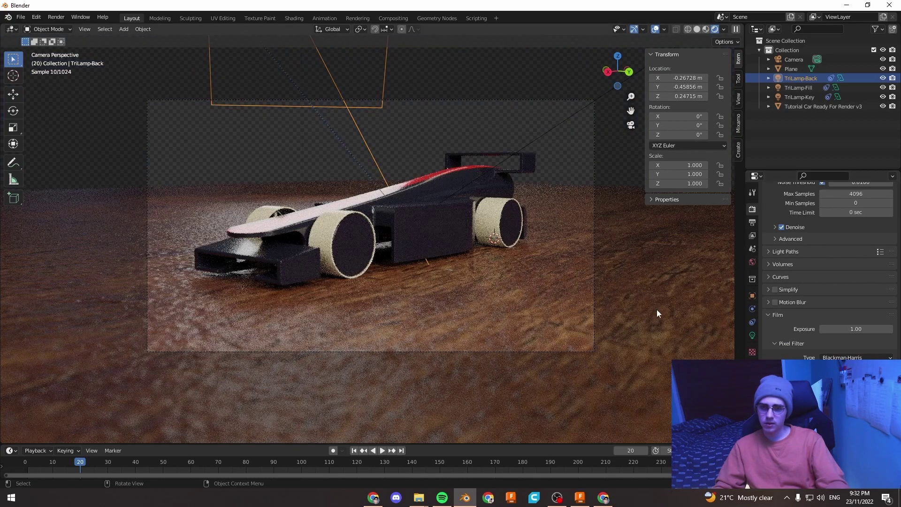
Step: Delete the floor plane under the car, then undo to restore it
left_click(489, 254)
key("x")
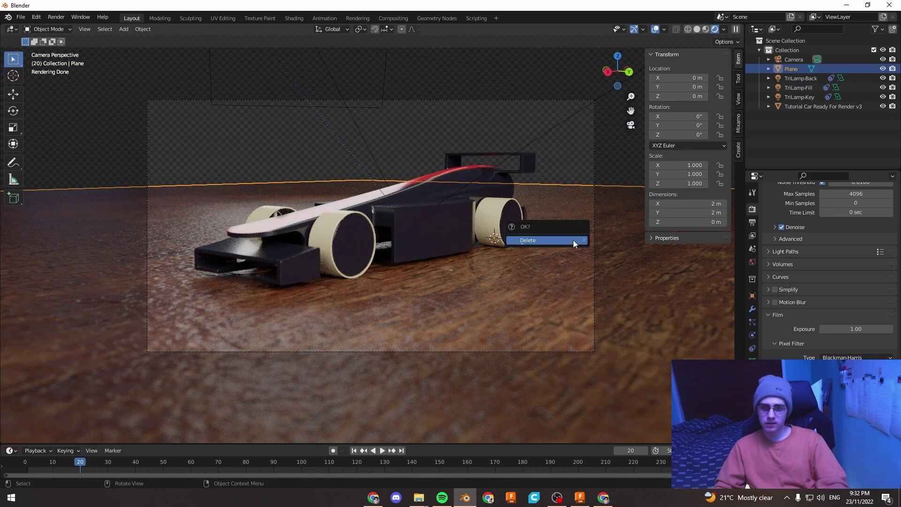
left_click(573, 241)
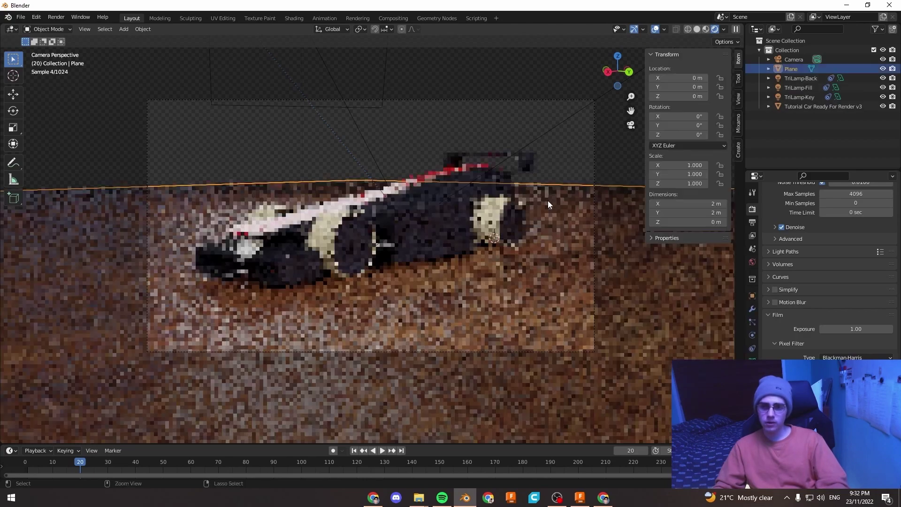
key("ctrl+z")
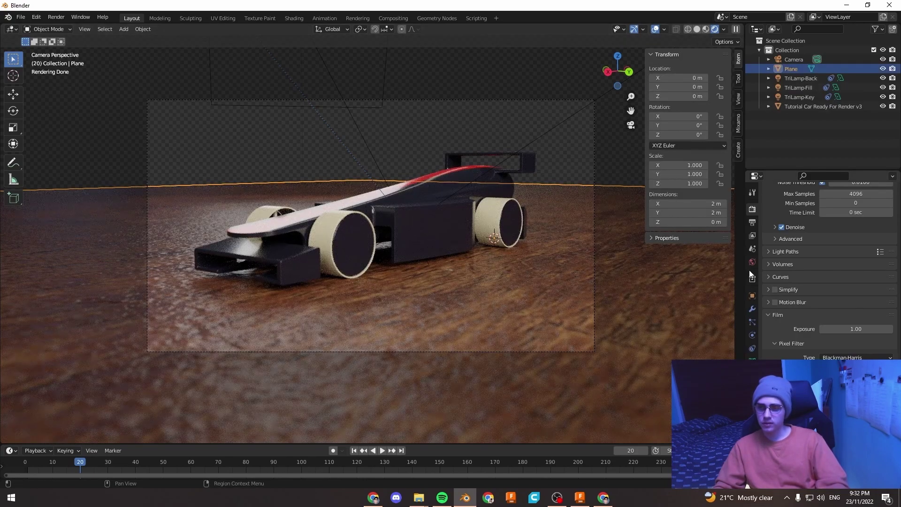
Step: Tick Shadow Catcher in the floor plane's Object Properties Visibility settings
left_click(753, 297)
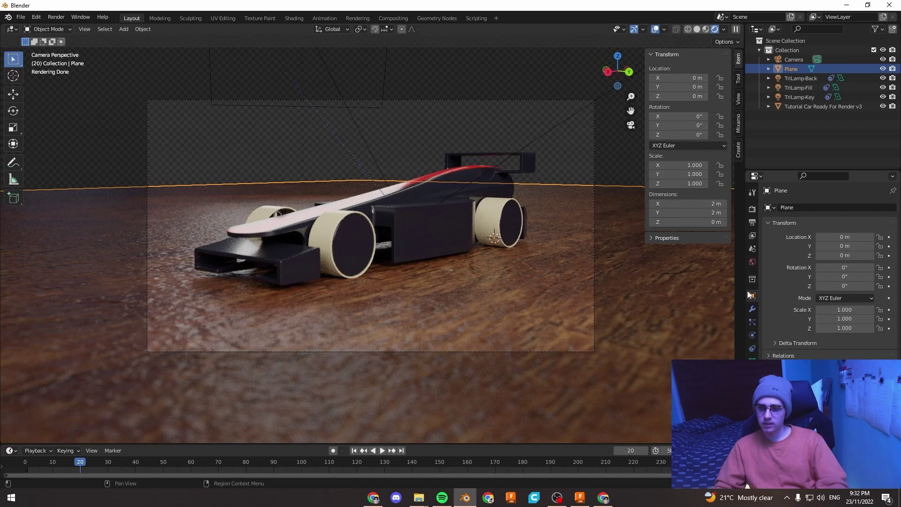
scroll(830, 270, "down", 6)
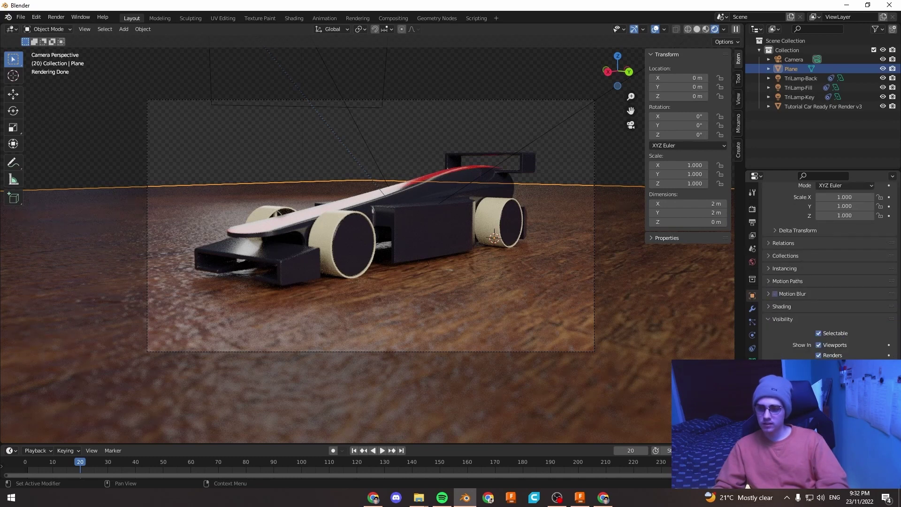
left_click(819, 371)
left_click(565, 168)
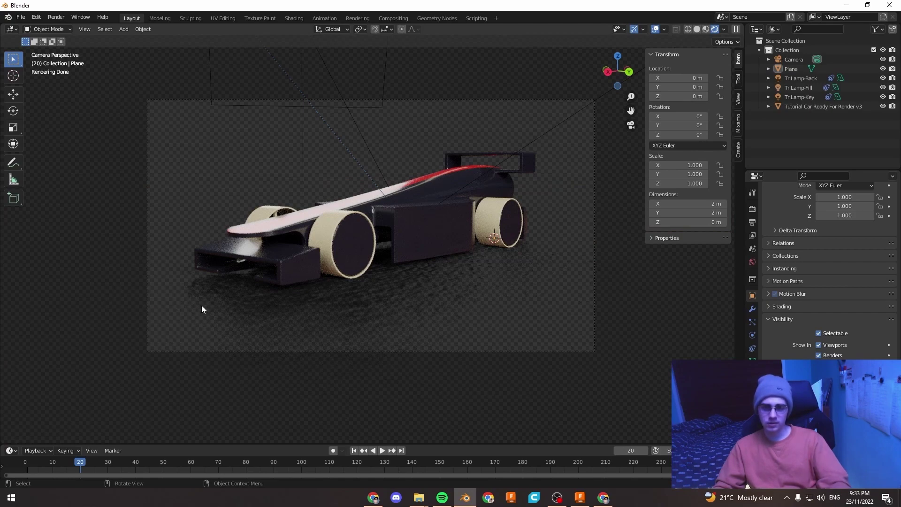
scroll(269, 341, "up", 5)
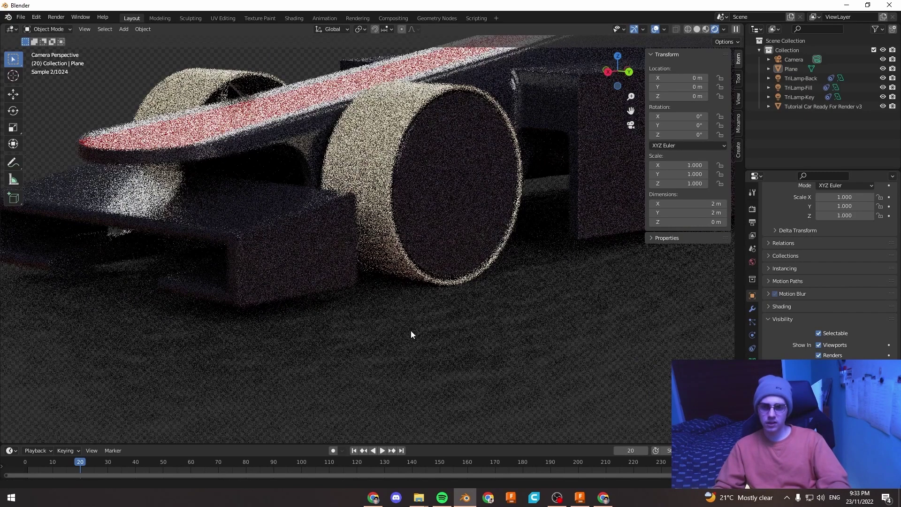
scroll(350, 282, "down", 2)
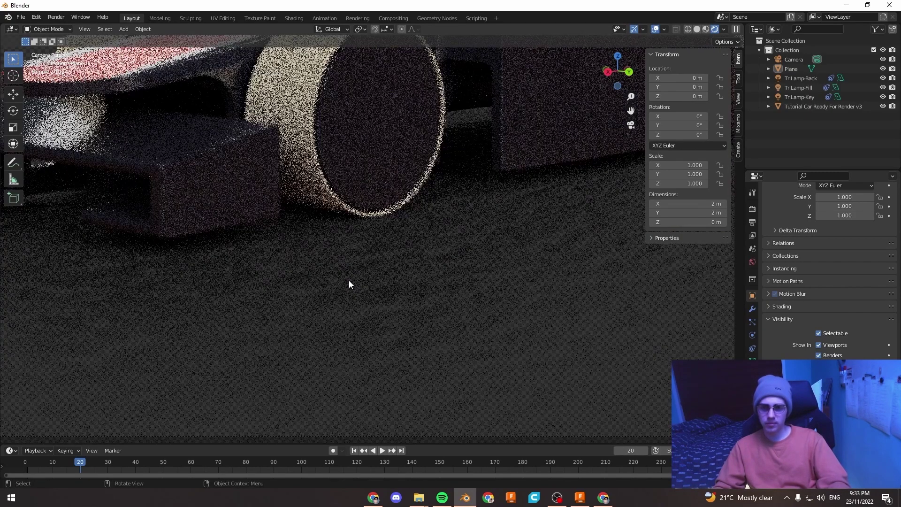
left_click(403, 314)
Step: Switch to the Shading workspace and mute the Floor material's Normal Map node
scroll(322, 118, "down", 5)
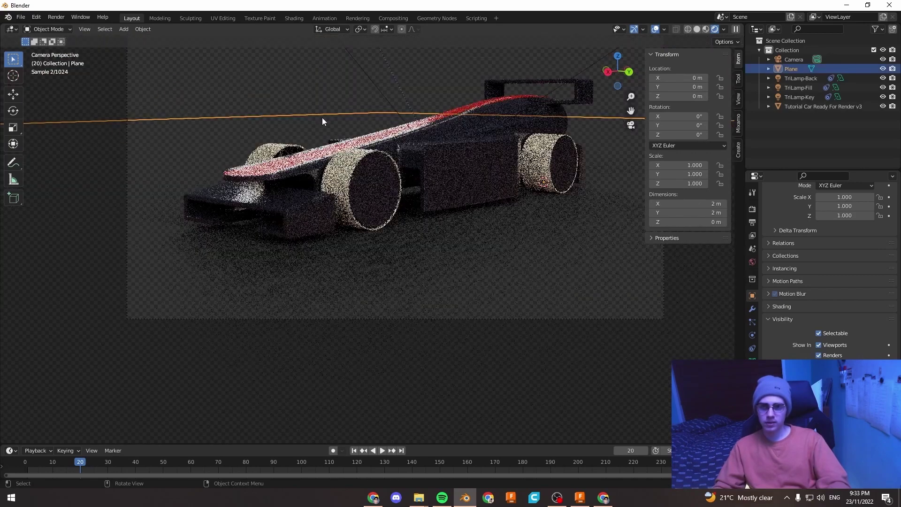
left_click(295, 19)
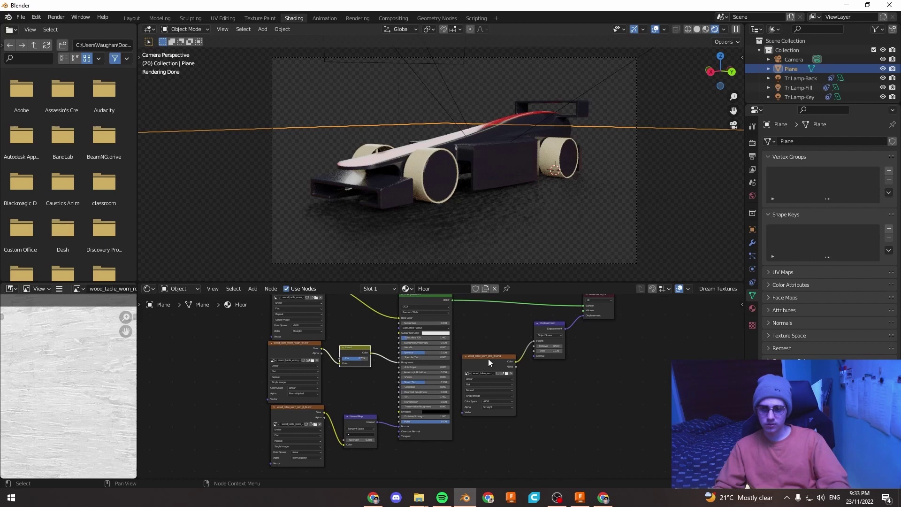
scroll(488, 358, "up", 3)
middle_click_drag(494, 339, 455, 388)
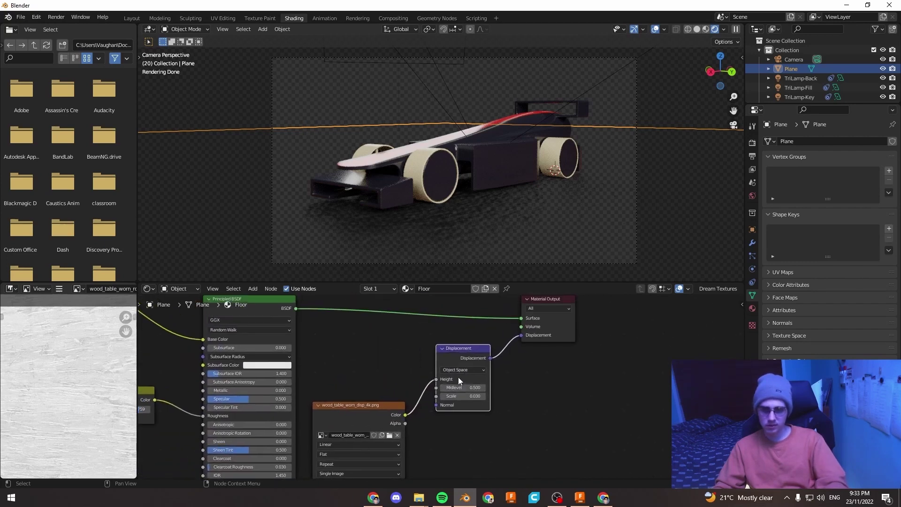
middle_click_drag(352, 380, 627, 281)
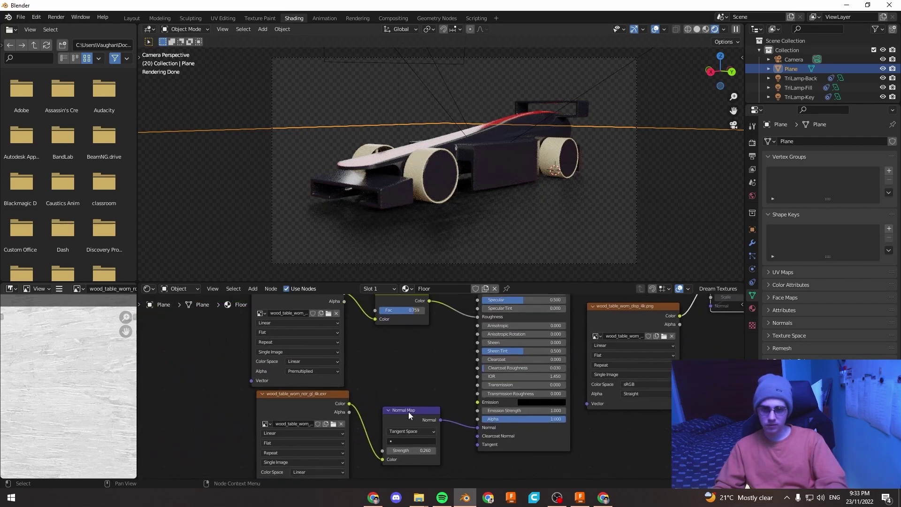
left_click(410, 410)
middle_click_drag(445, 390, 432, 367)
key("m")
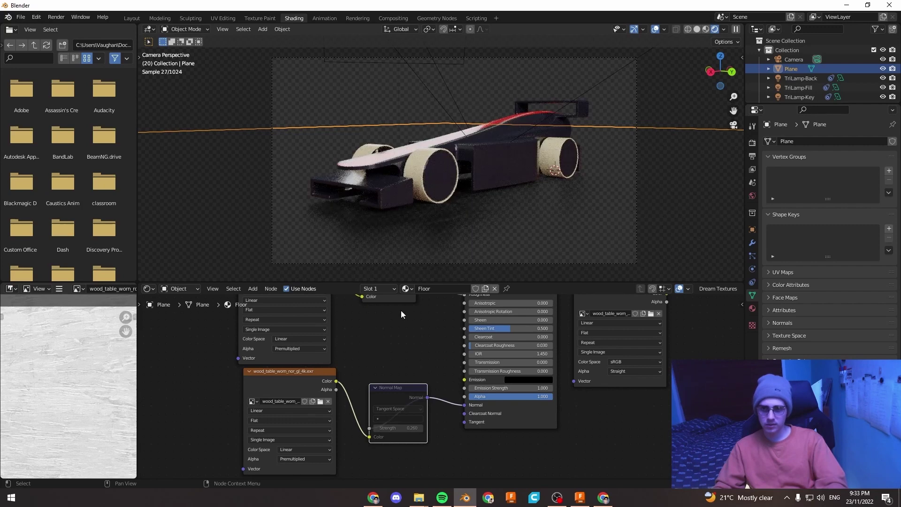
Step: Mute the Floor material's Invert node and deselect the floor plane
scroll(413, 258, "up", 4)
scroll(413, 300, "down", 1)
middle_click_drag(413, 300, 413, 361)
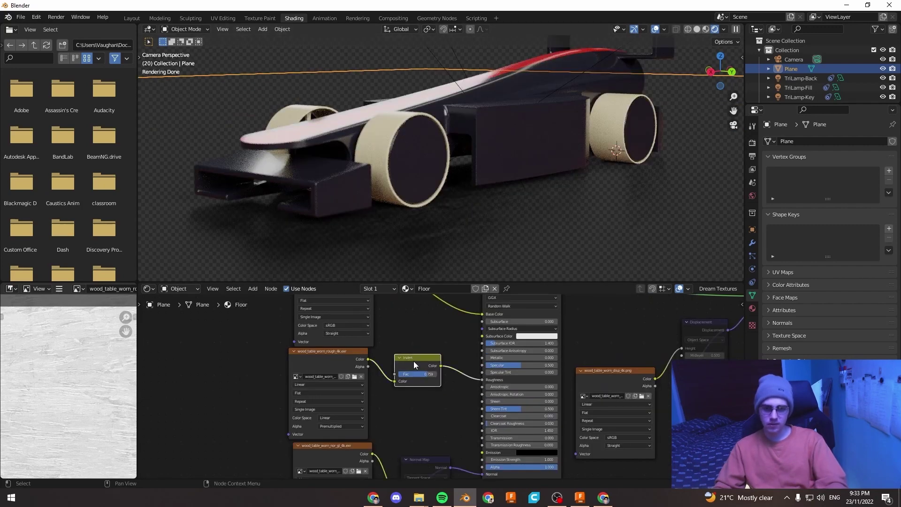
key("m")
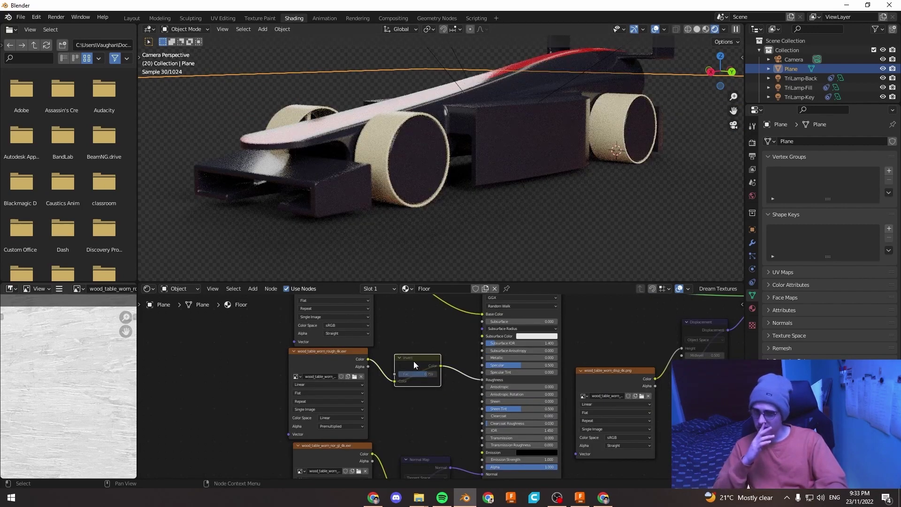
scroll(377, 228, "down", 2)
left_click(353, 67)
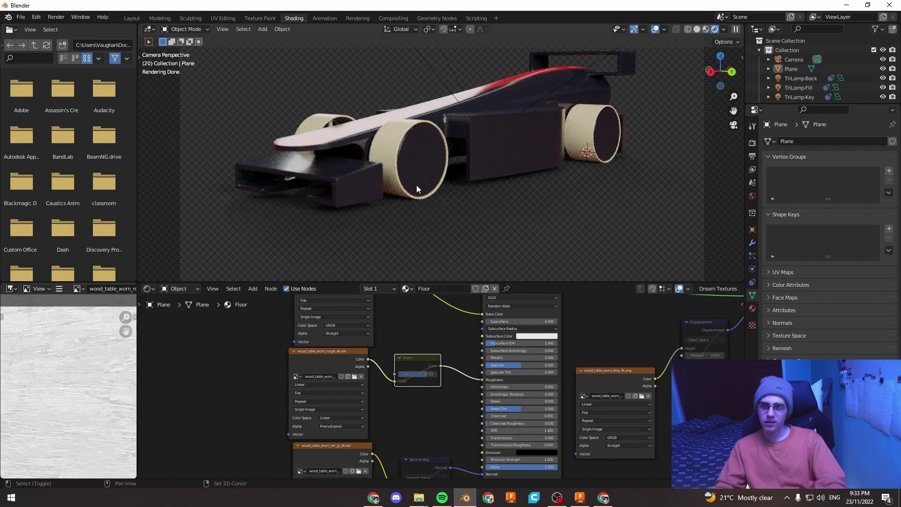
Step: Render the camera frame, check PNG RGBA in Save As, then close it without saving
middle_click_drag(416, 185, 400, 218, "shift")
key("F12")
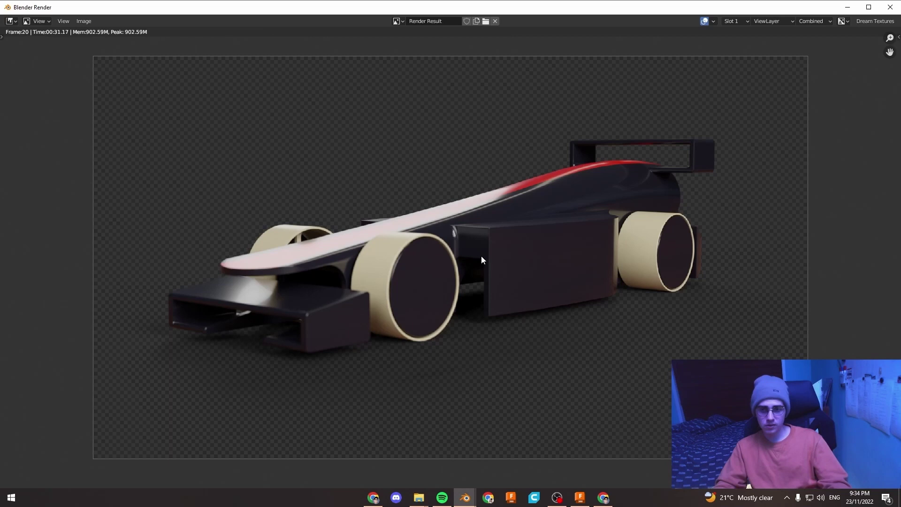
key("shift+alt+s")
left_click(661, 174)
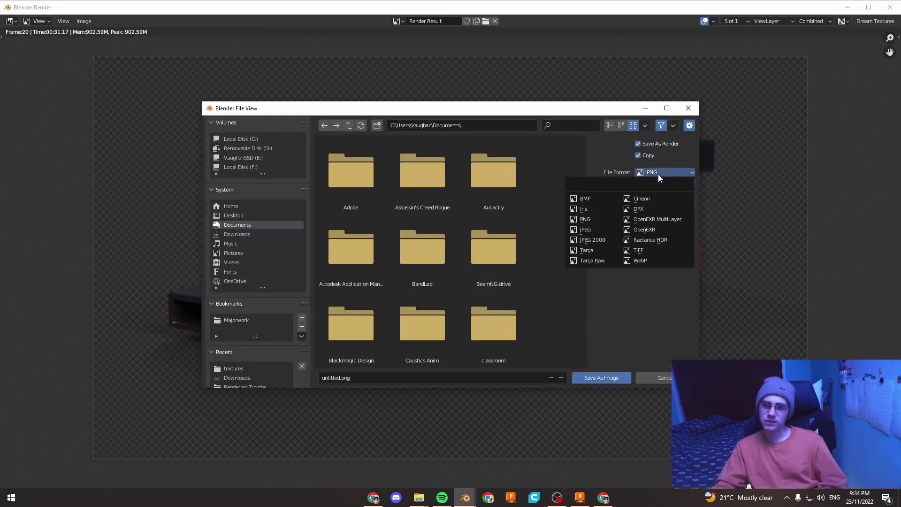
left_click(599, 220)
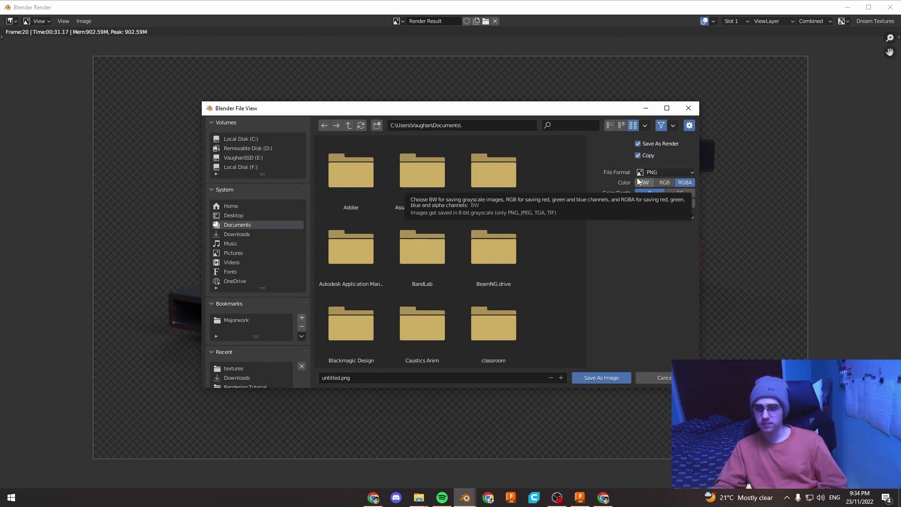
key("Escape")
key("Escape")
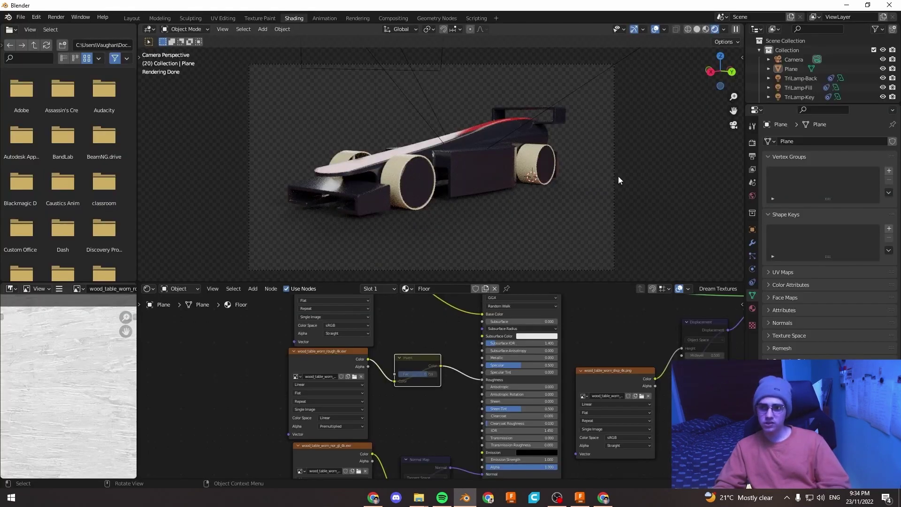
Step: Walk the camera to a rear three-quarter view of the car and start rendering it
left_click(614, 176)
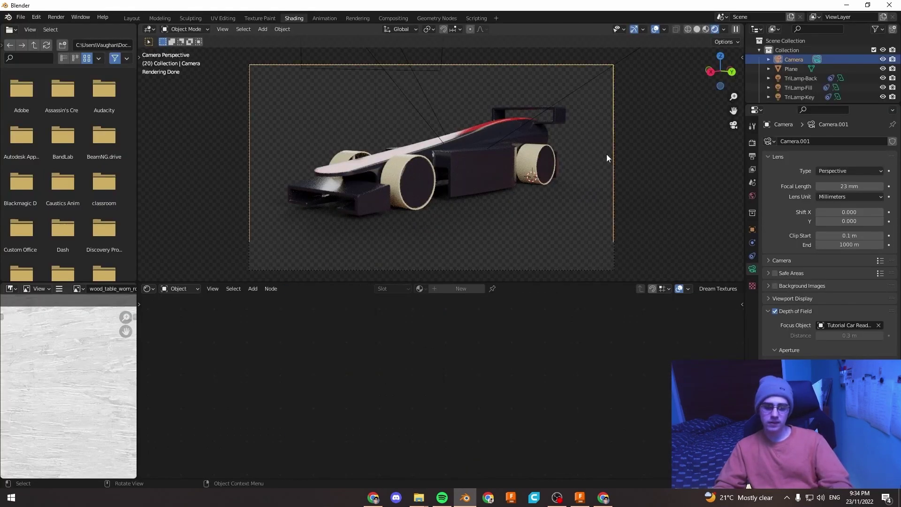
scroll(606, 154, "down", 2)
left_click(222, 28)
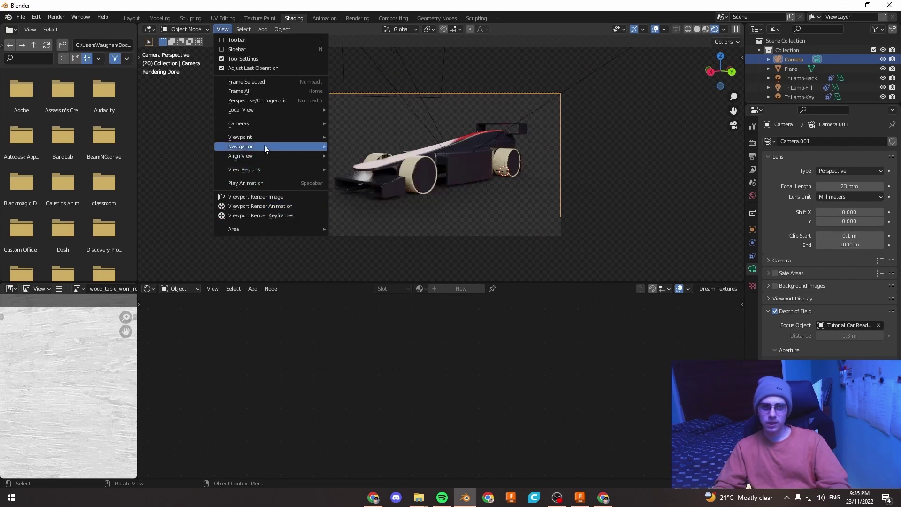
mouse_move(265, 147)
left_click(390, 327)
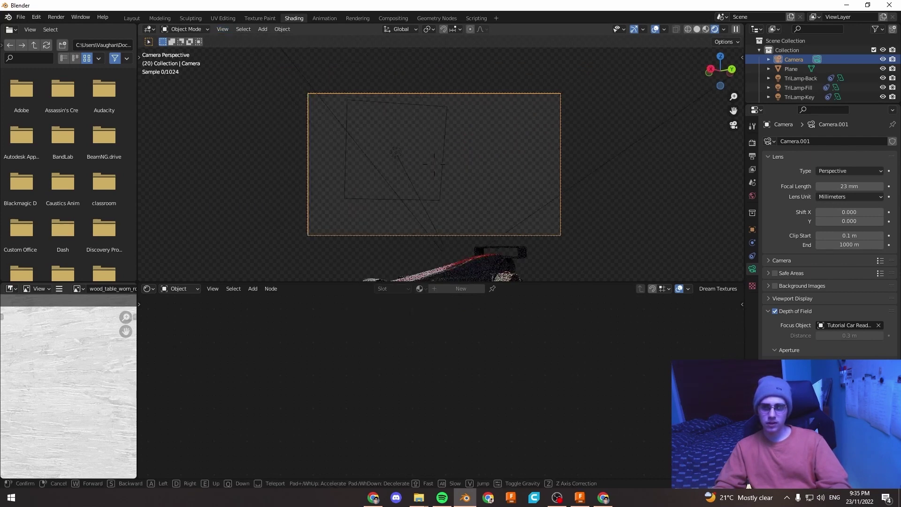
key("w")
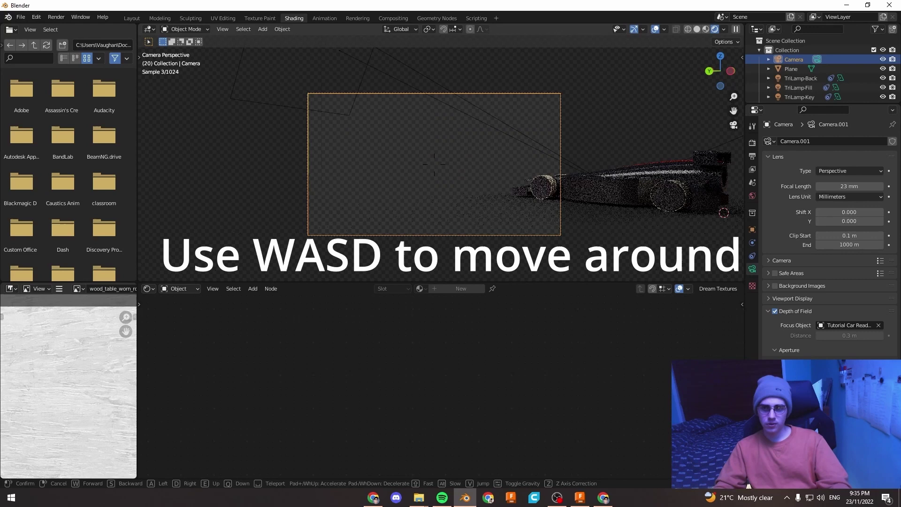
key("w")
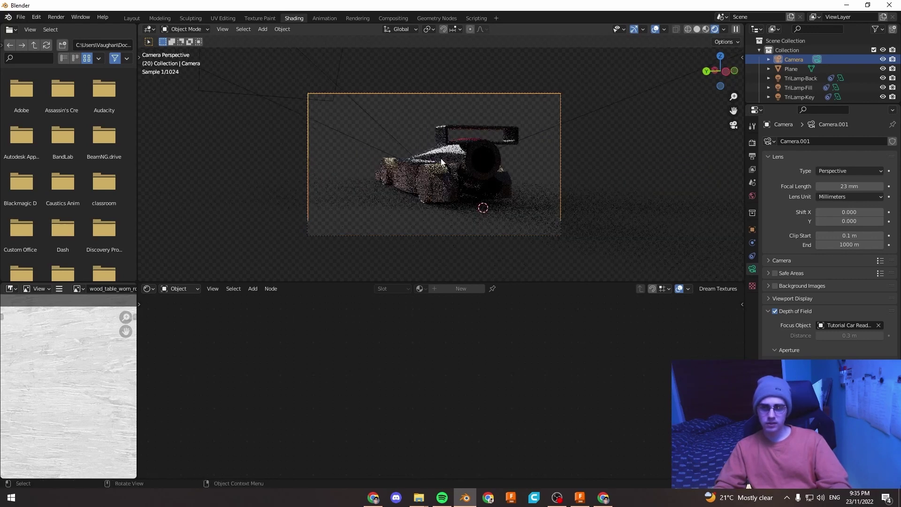
scroll(458, 181, "up", 2)
scroll(458, 180, "down", 1)
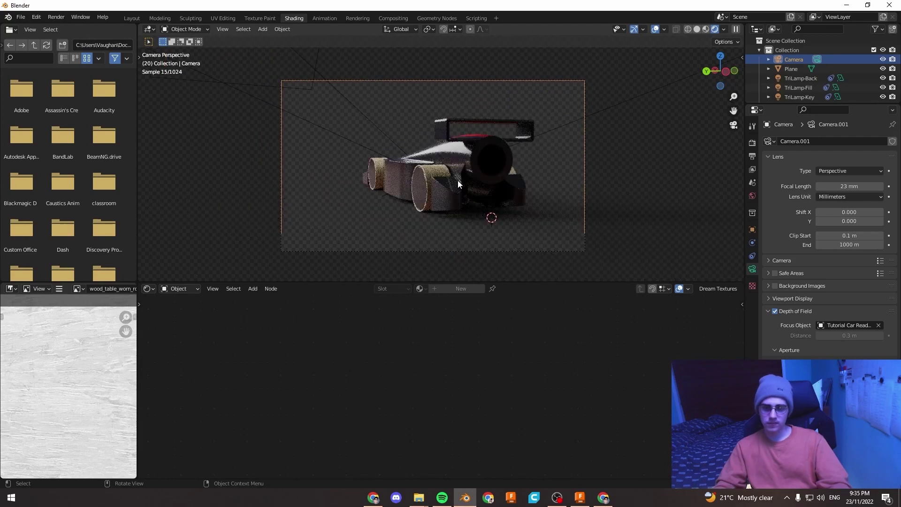
key("F12")
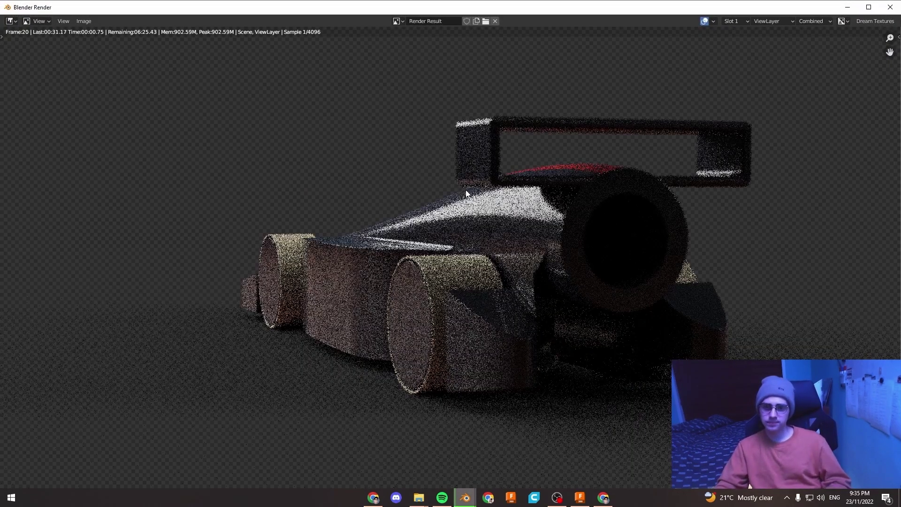
Step: Zoom out in the render window to watch the rear-angle render progress
scroll(486, 192, "down", 2)
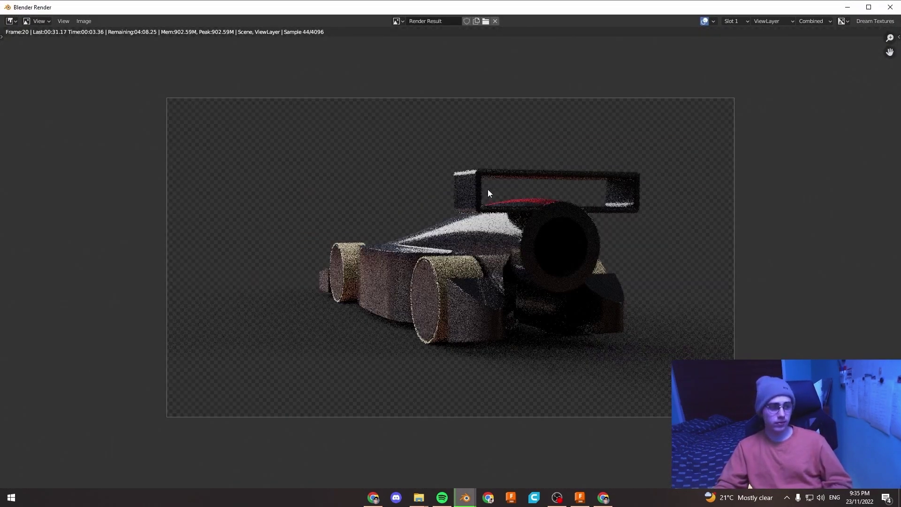